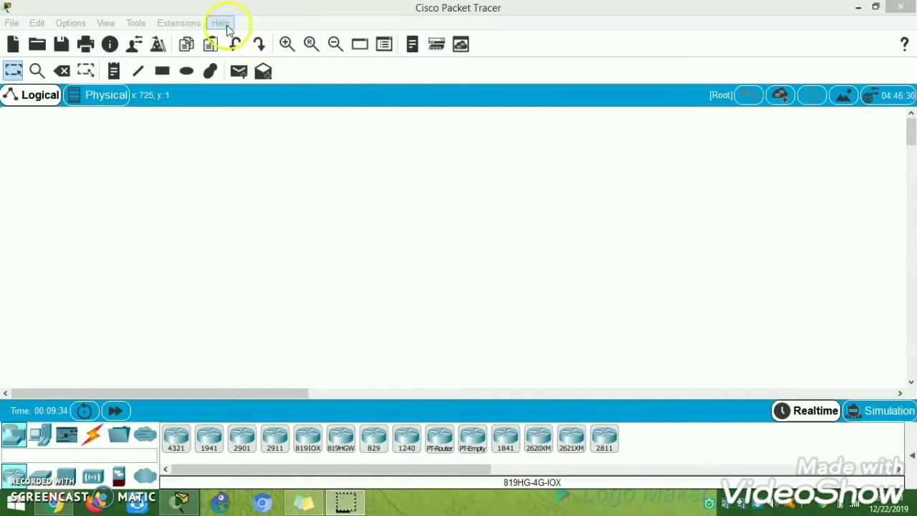
Step: Check the installed Packet Tracer version, 7.2.1.0218, in Help > About, then switch to the browser
left_click(227, 26)
left_click(243, 88)
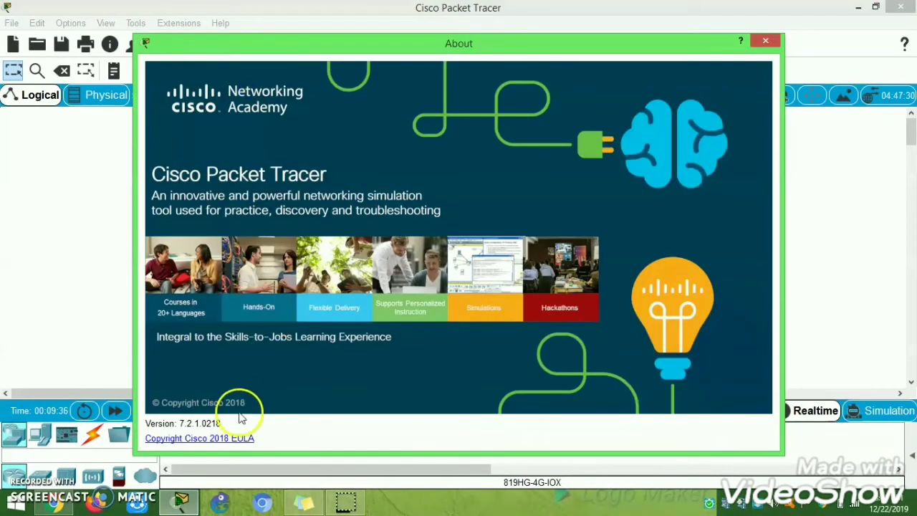
left_click(174, 428)
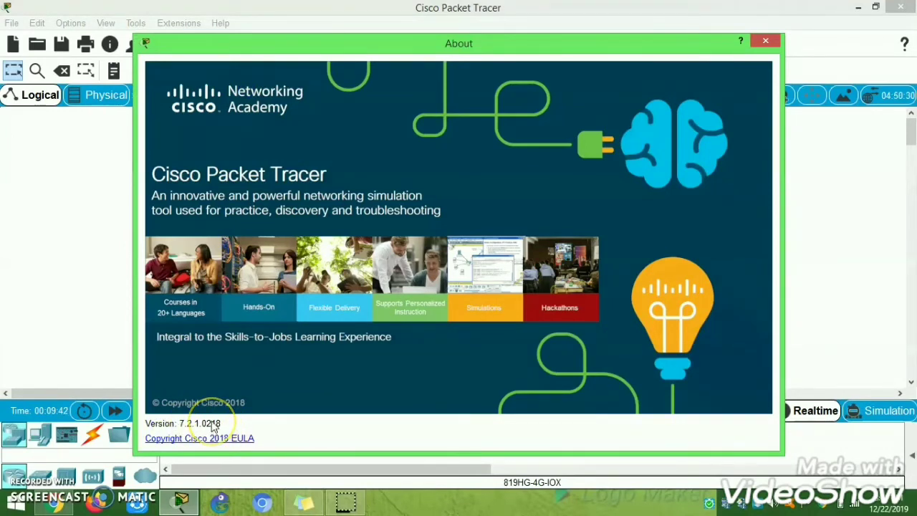
left_click(54, 505)
Step: Close the Screencast-O-Matic tab and select the site's address
left_click(316, 10)
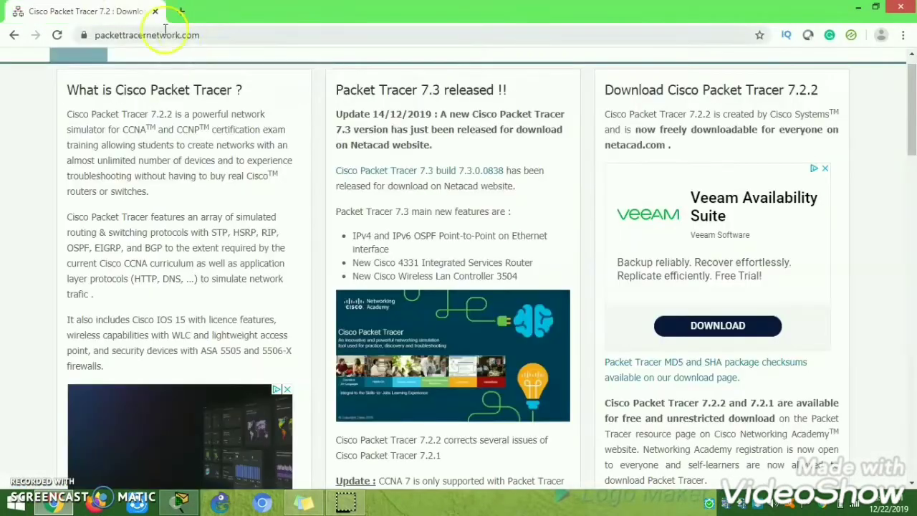
scroll(914, 147, "up", 1)
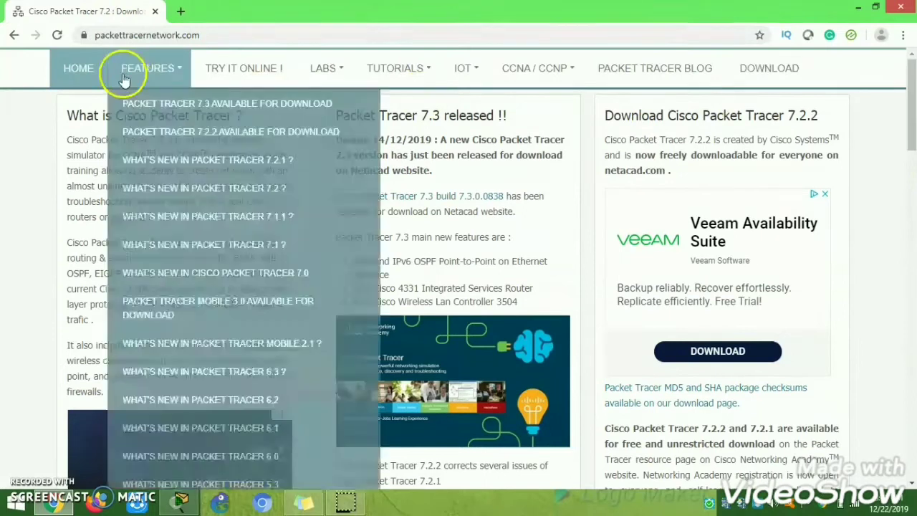
left_click_drag(96, 35, 210, 37)
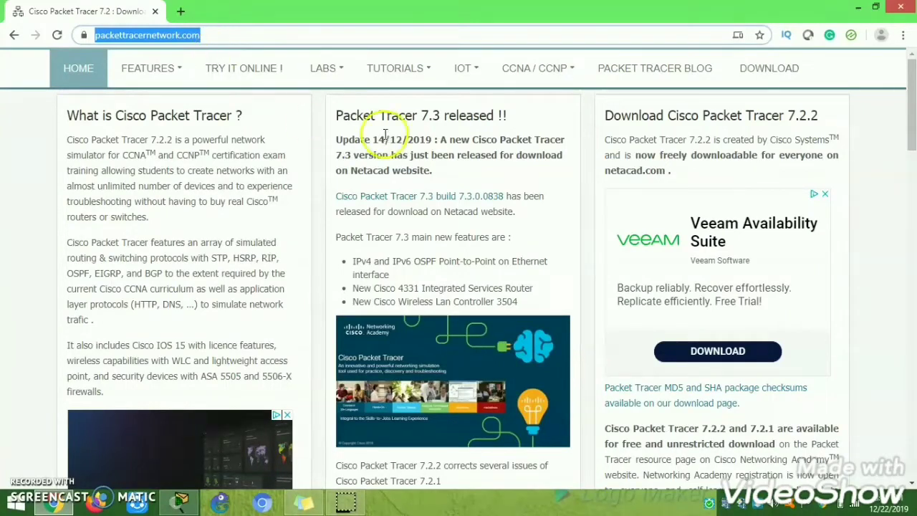
Step: Read the 'Packet Tracer 7.3 released' features, then open the build 7.3.0.0838 announcement
left_click_drag(335, 116, 507, 114)
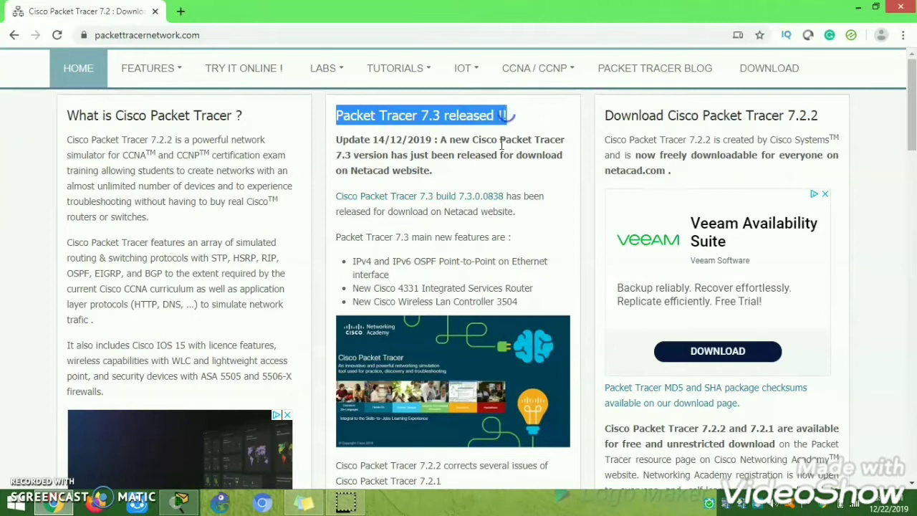
left_click_drag(336, 237, 444, 240)
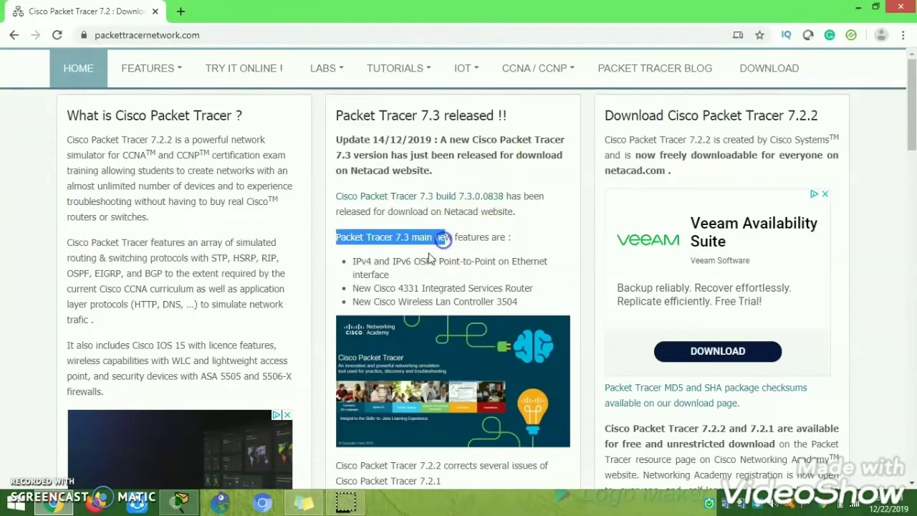
left_click_drag(354, 261, 526, 307)
mouse_move(903, 108)
left_mouse_down()
mouse_move(905, 169)
mouse_move(910, 107)
left_mouse_up()
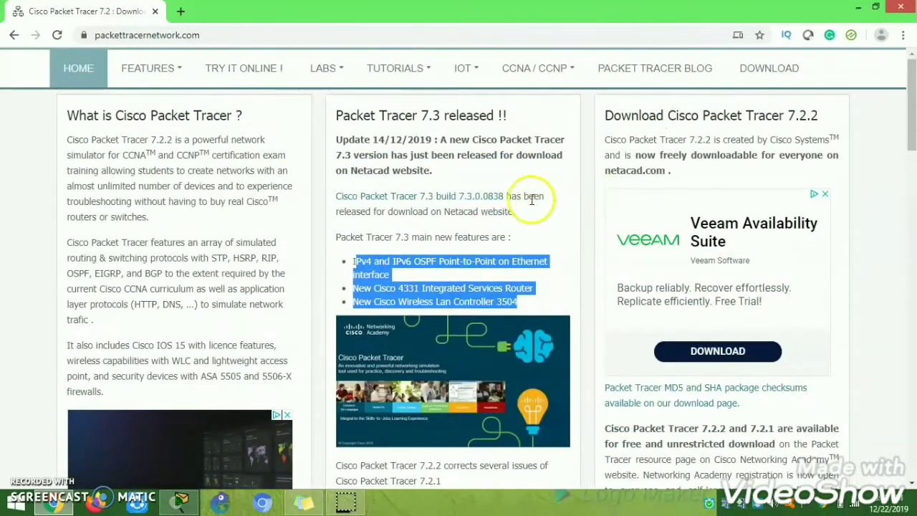
left_click(356, 192)
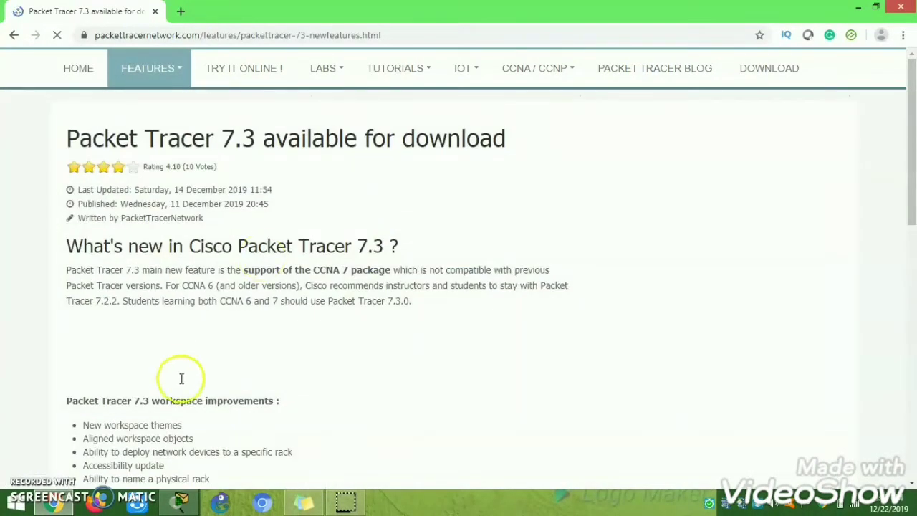
Step: Highlight the 7.3 protocol improvements and the new devices, 4331 ISR and WLC 3504
left_click_drag(907, 106, 887, 215)
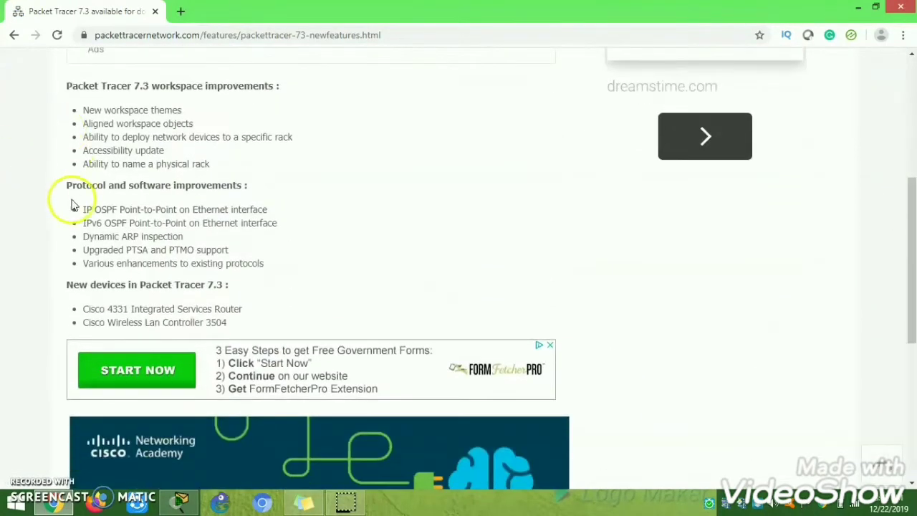
left_click_drag(82, 207, 249, 263)
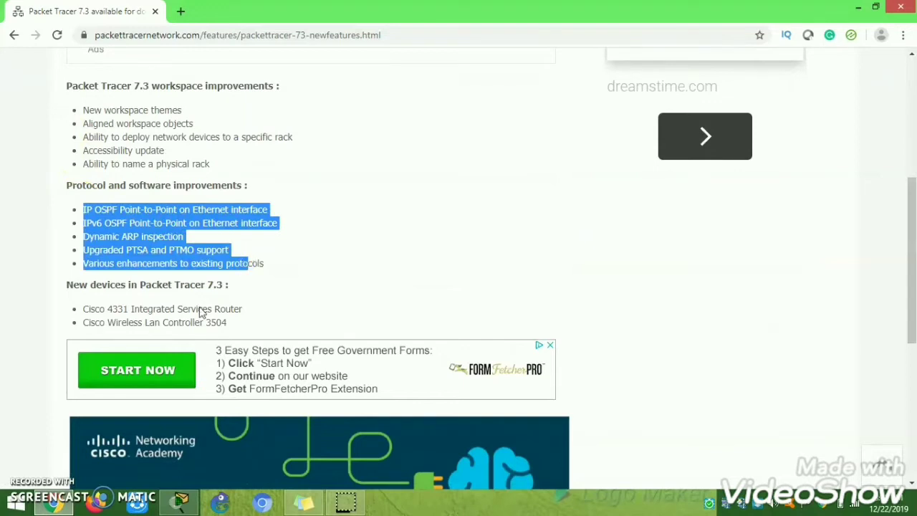
left_click_drag(84, 310, 225, 321)
left_click_drag(910, 232, 887, 86)
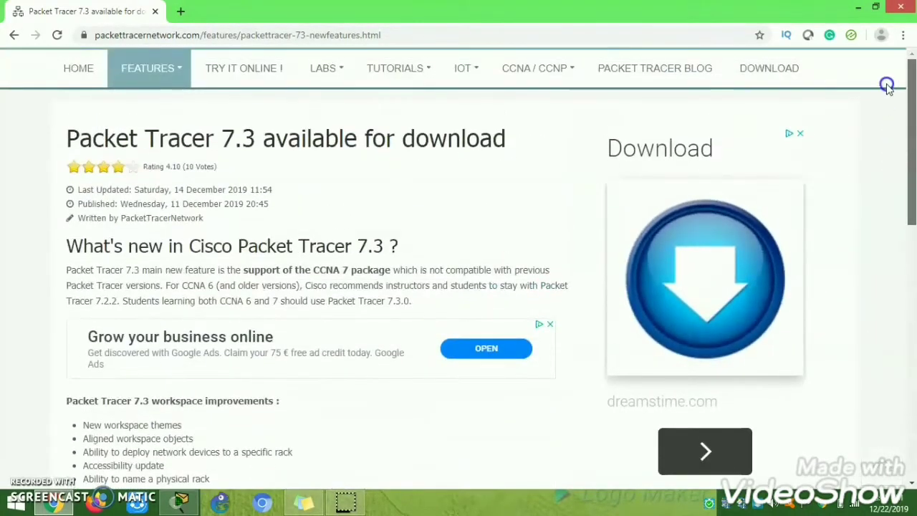
Step: Go to the DOWNLOAD page and find the 7.3.0.0838 win64 setup file in the checksums list
left_click(779, 78)
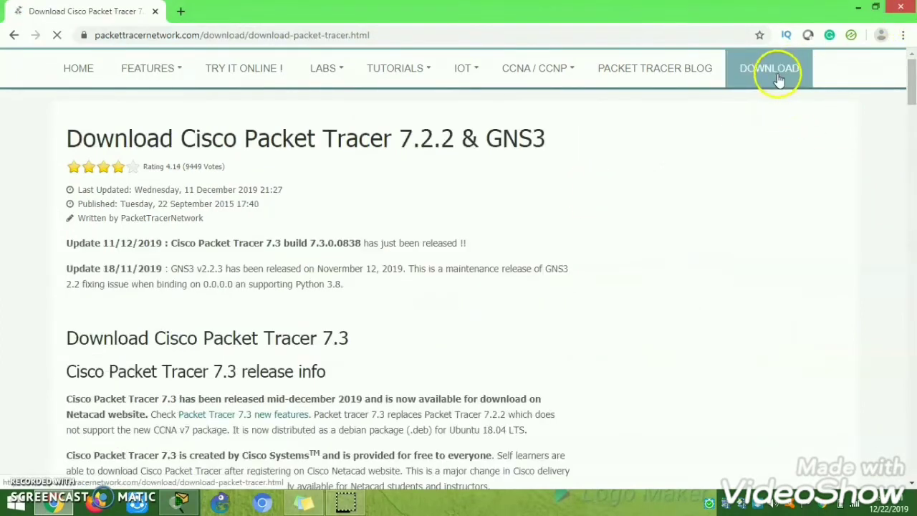
scroll(902, 170, "down", 5)
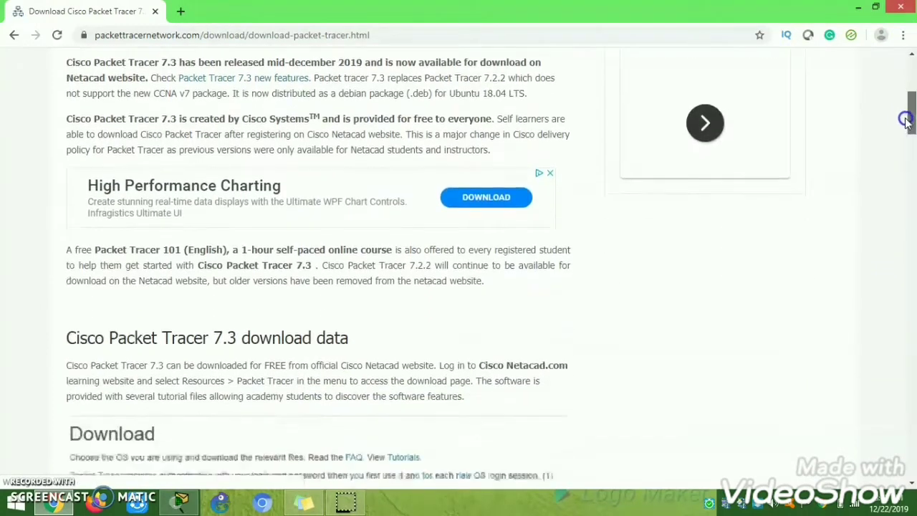
left_click_drag(907, 124, 893, 191)
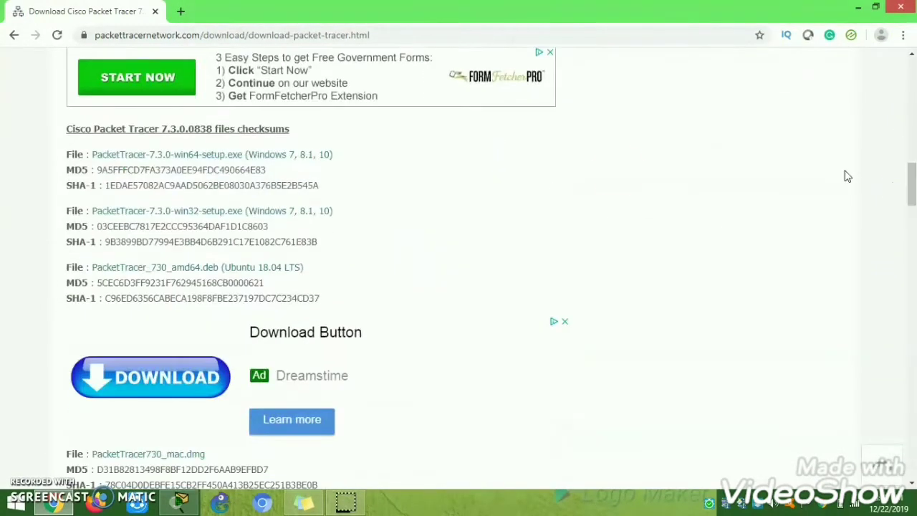
left_click_drag(86, 155, 341, 154)
left_click(343, 153)
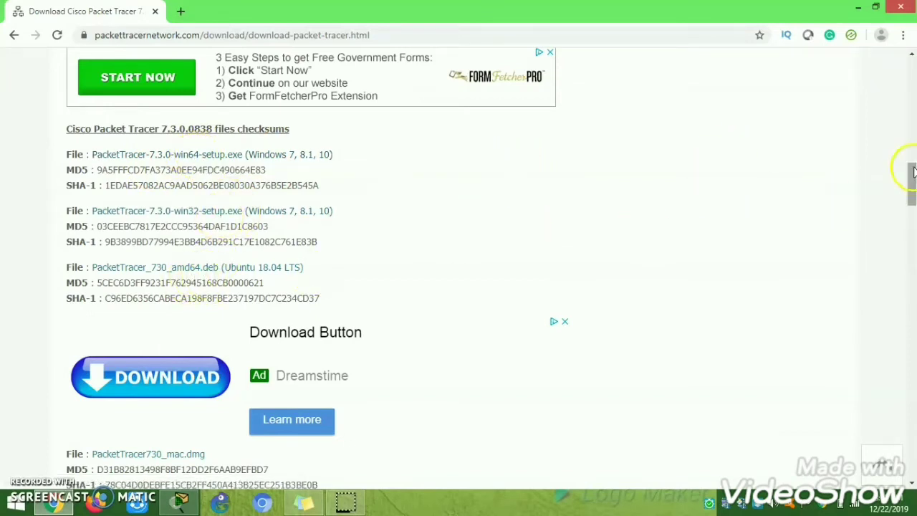
left_click_drag(914, 179, 913, 182)
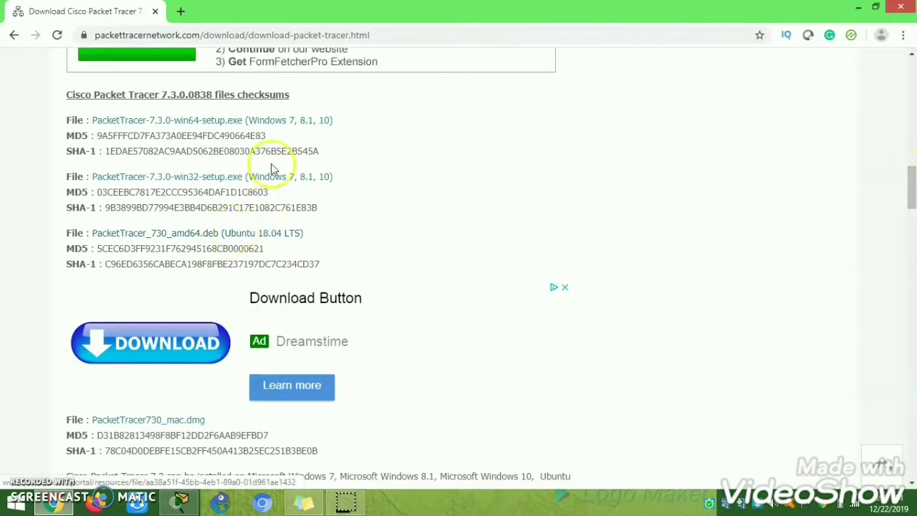
Step: Download the 64-bit Windows Packet Tracer 7.3.0 installer into Chrome's download bar
left_click(229, 124)
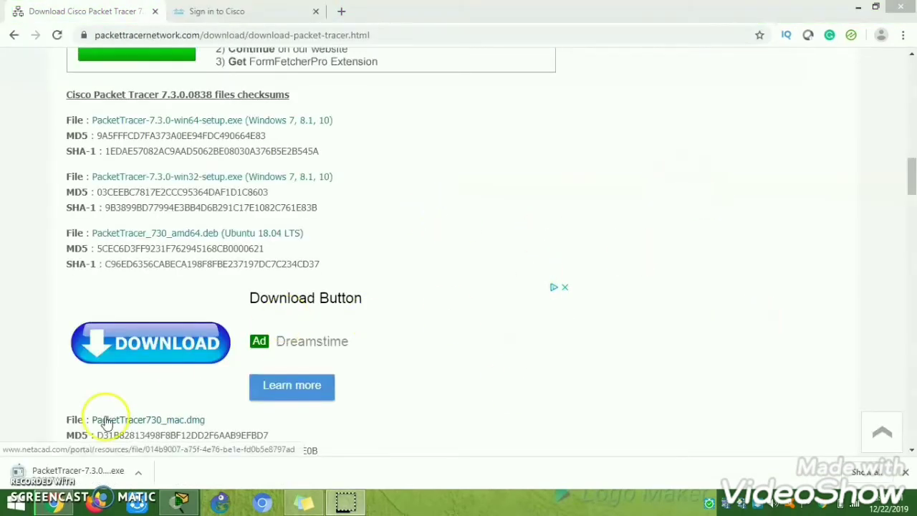
left_click(105, 422)
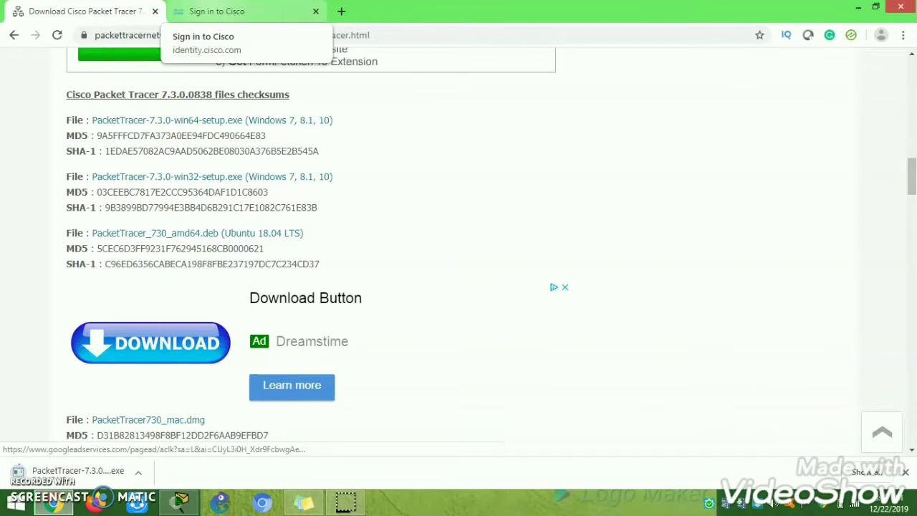
left_click(215, 11)
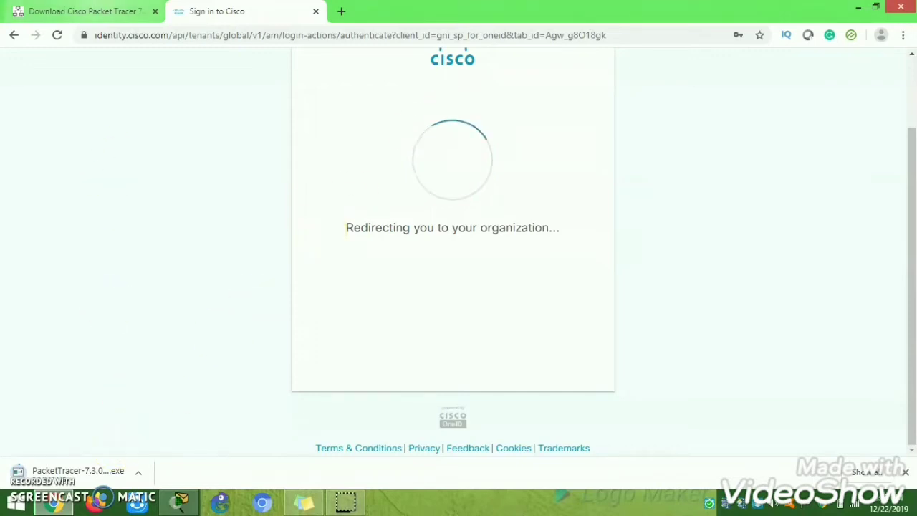
left_click(85, 11)
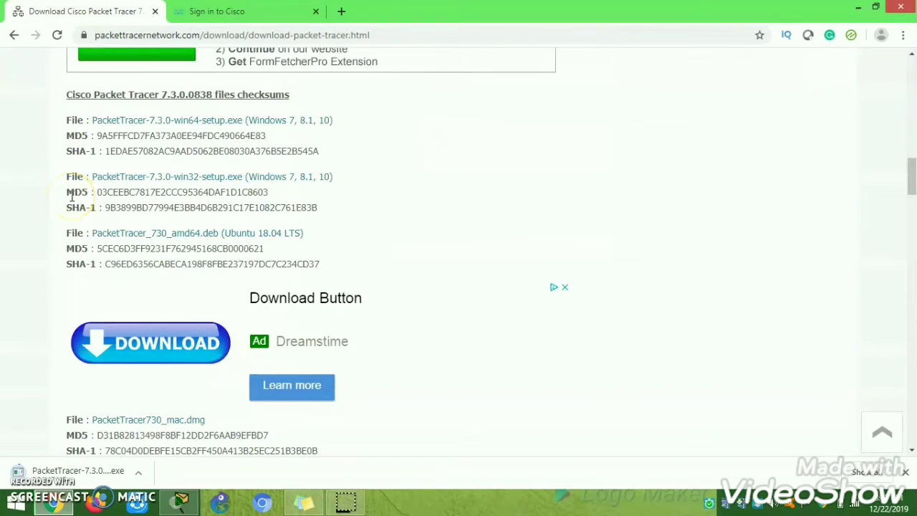
left_click(35, 486)
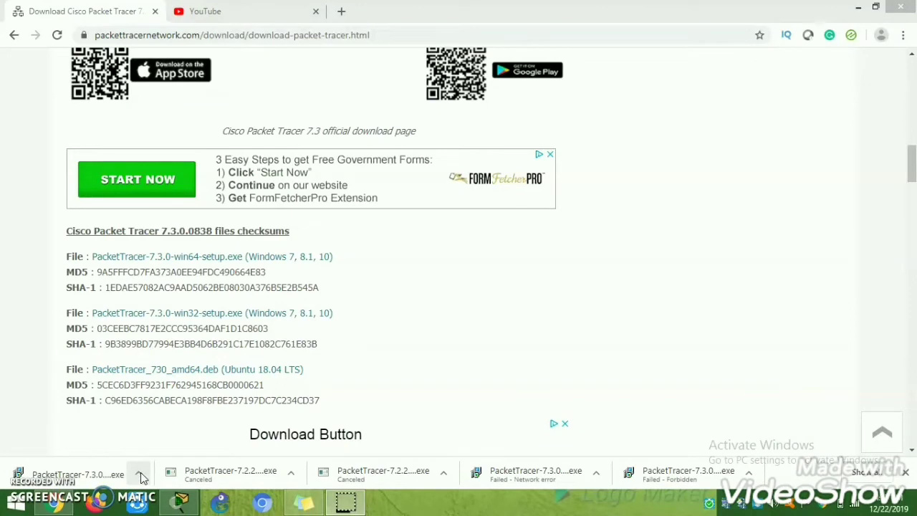
Step: Open the downloaded PacketTracer-7.3.0 installer from Chrome's download menu
left_click(139, 474)
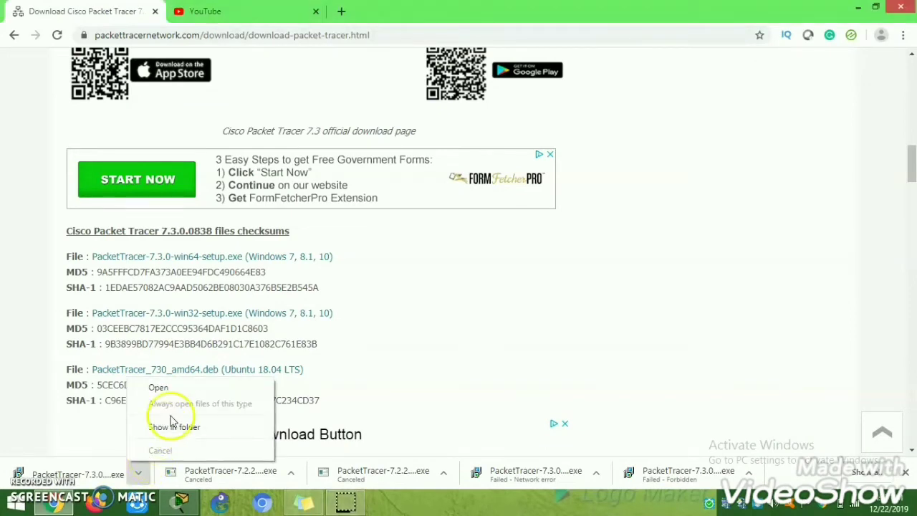
left_click(179, 387)
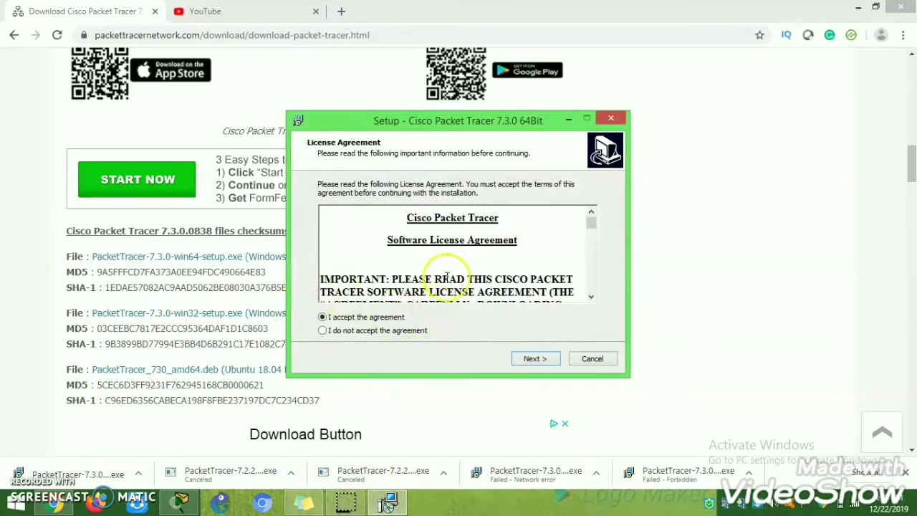
Step: Install with the default folder, Start Menu folder and desktop shortcut
left_click(555, 364)
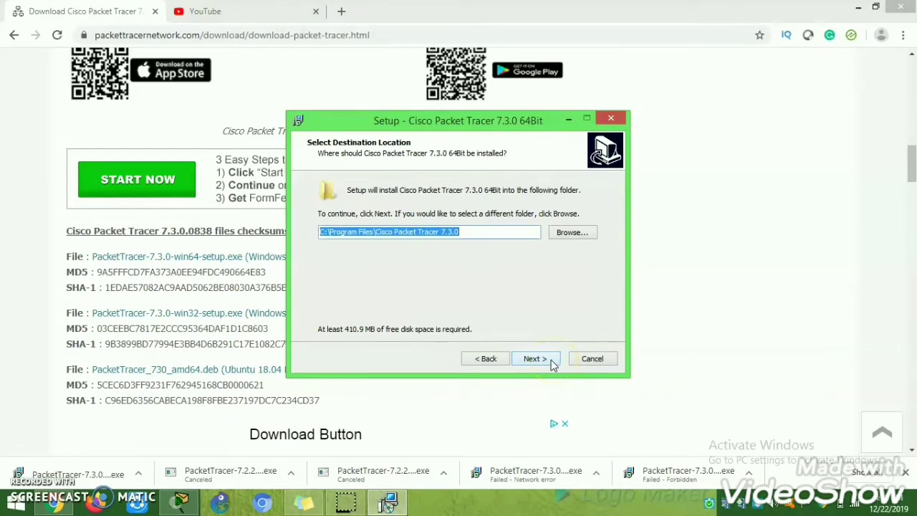
left_click(551, 360)
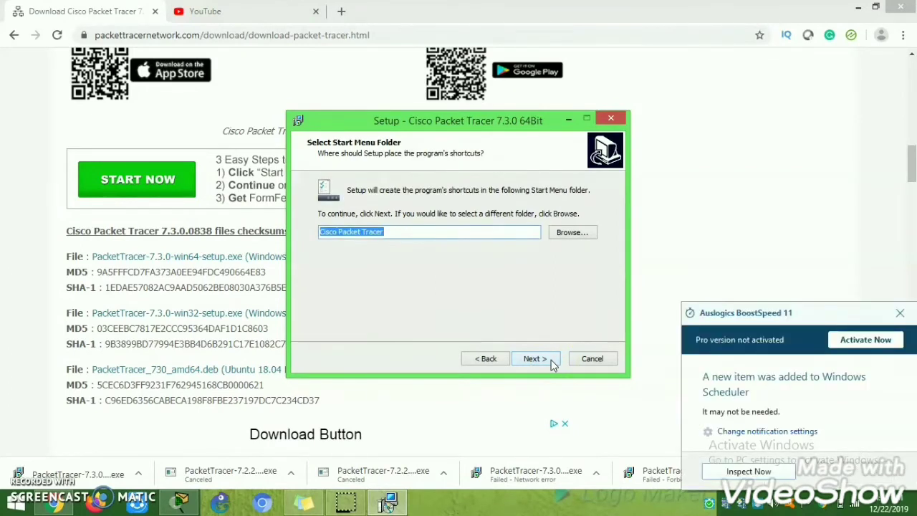
left_click(900, 314)
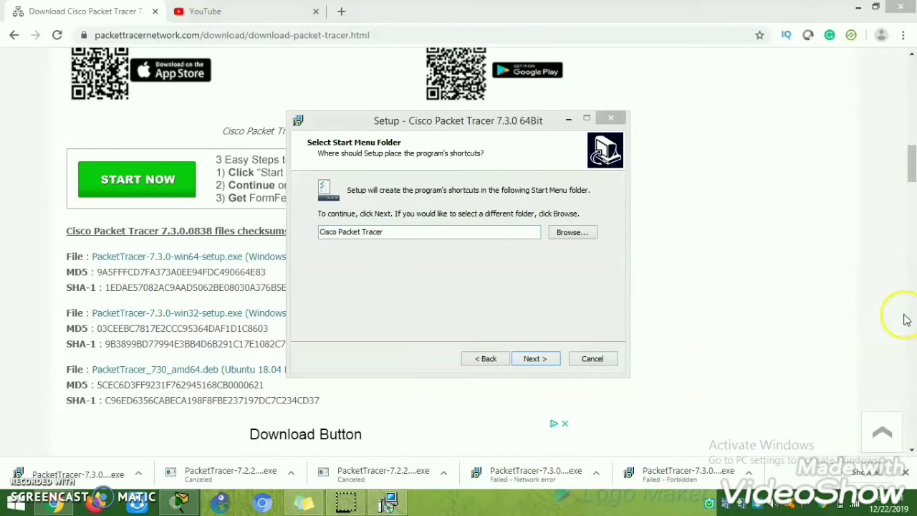
left_click(521, 271)
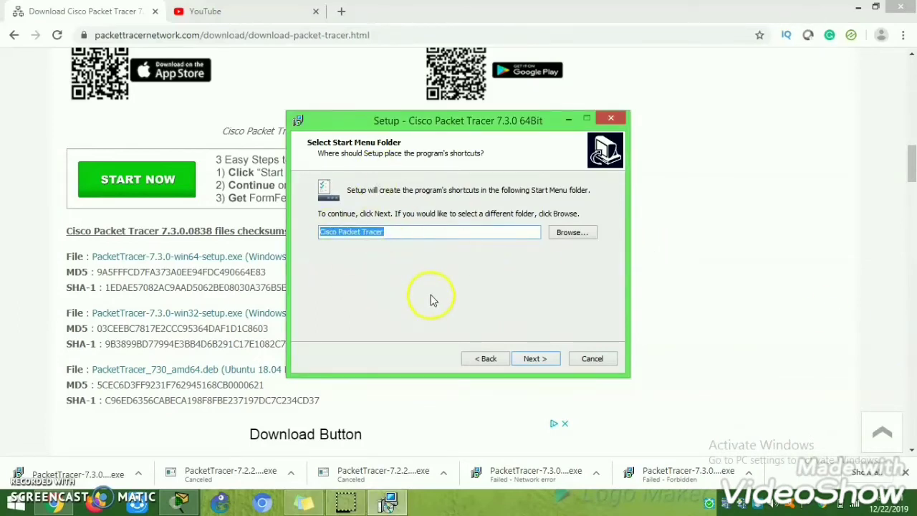
left_click(535, 360)
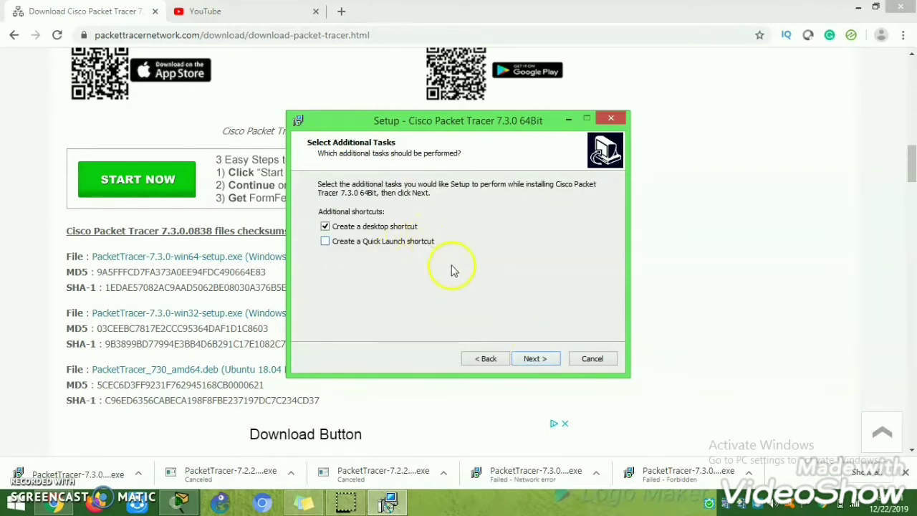
left_click(536, 360)
left_click(537, 361)
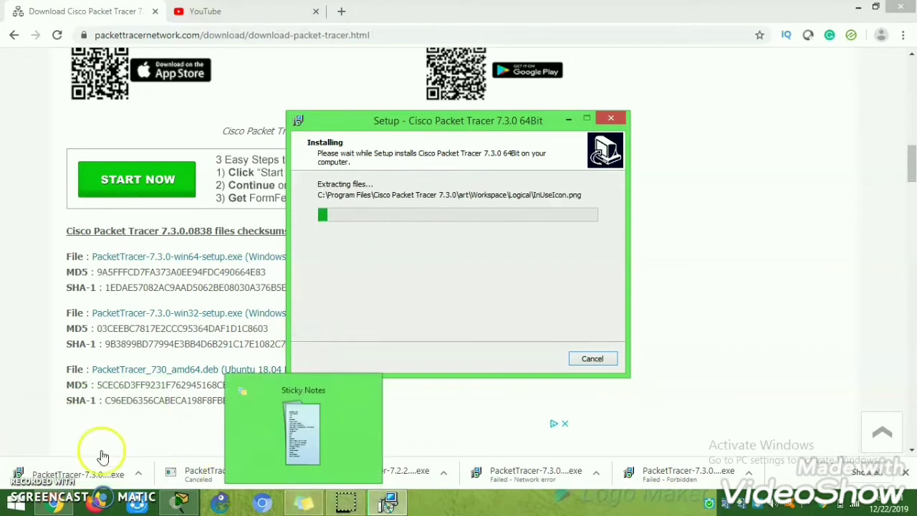
Step: Let the 7.3.0 installation finish and close the setup wizard with Finish
left_click(348, 504)
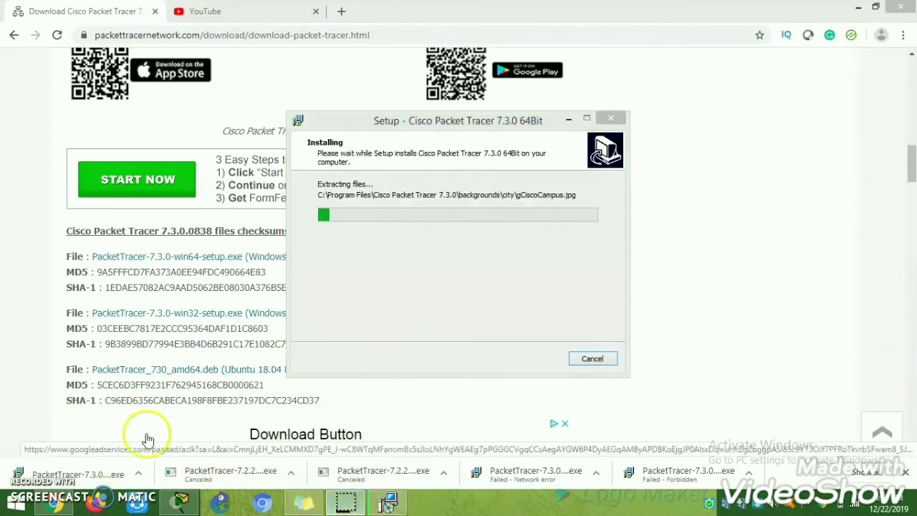
left_click(341, 506)
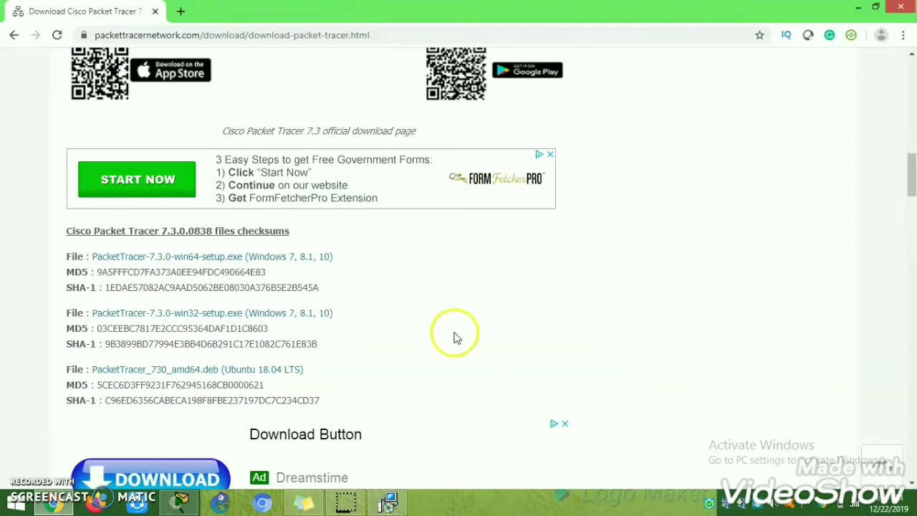
left_click(389, 504)
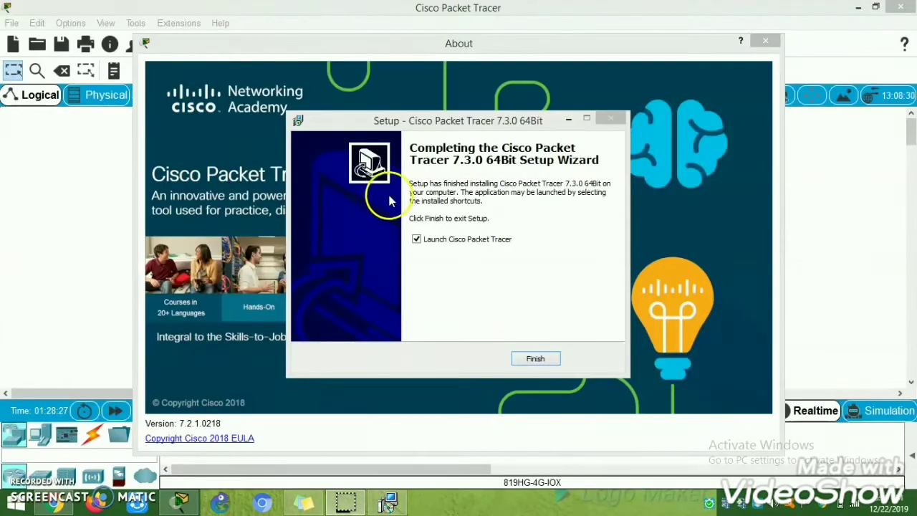
left_click(538, 359)
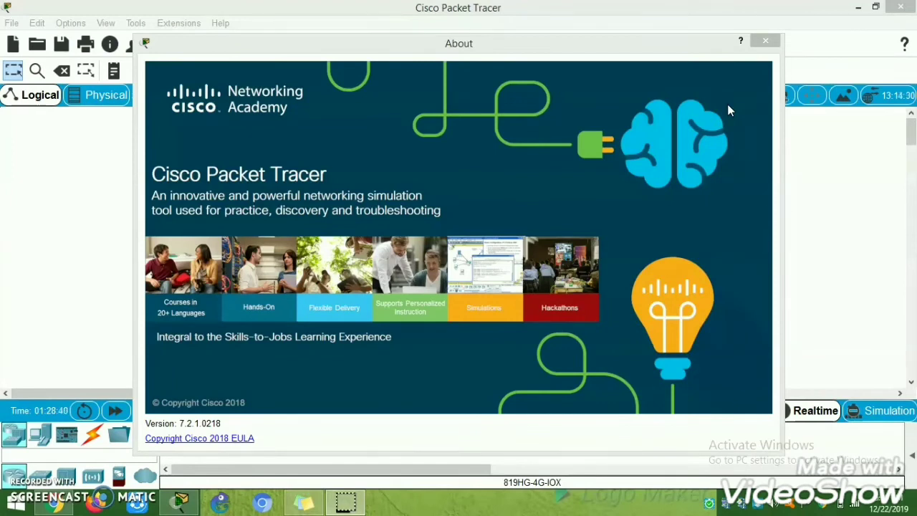
Step: Close the old 7.2.1 About and main windows, then sign in to the new Packet Tracer
left_click(765, 41)
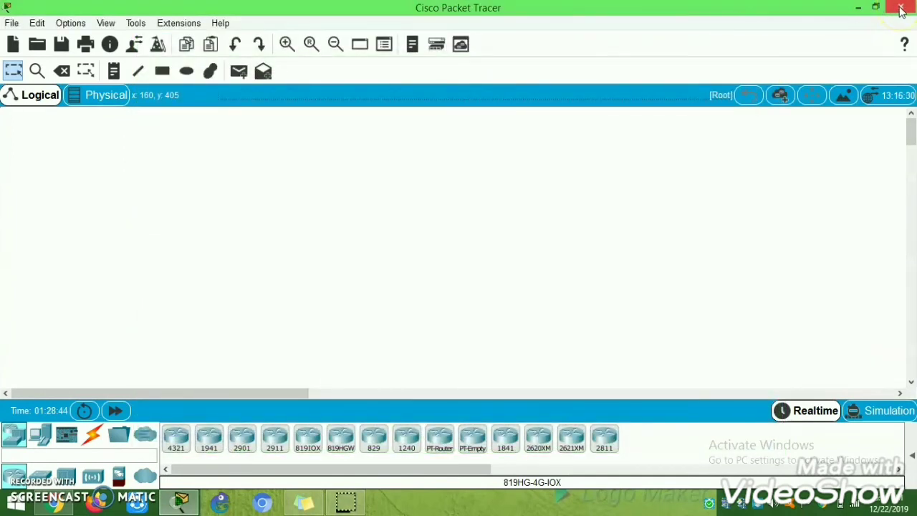
left_click(901, 8)
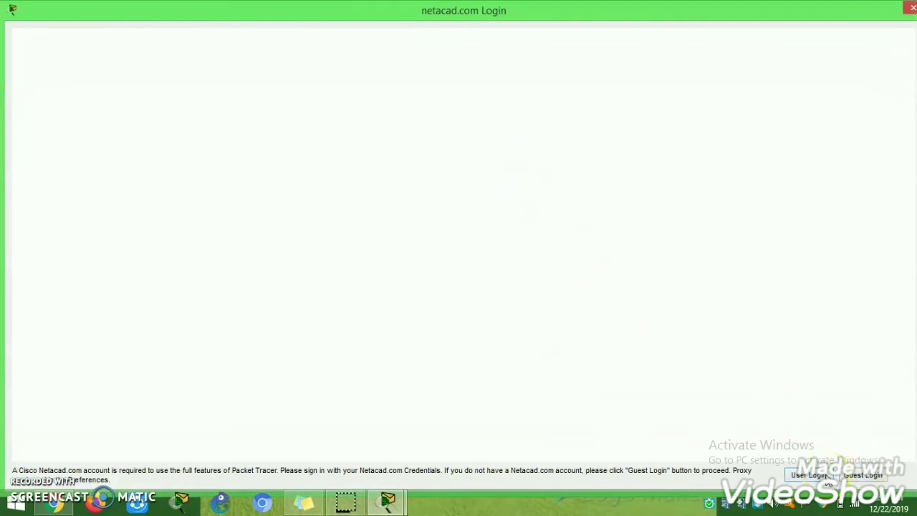
left_click(824, 480)
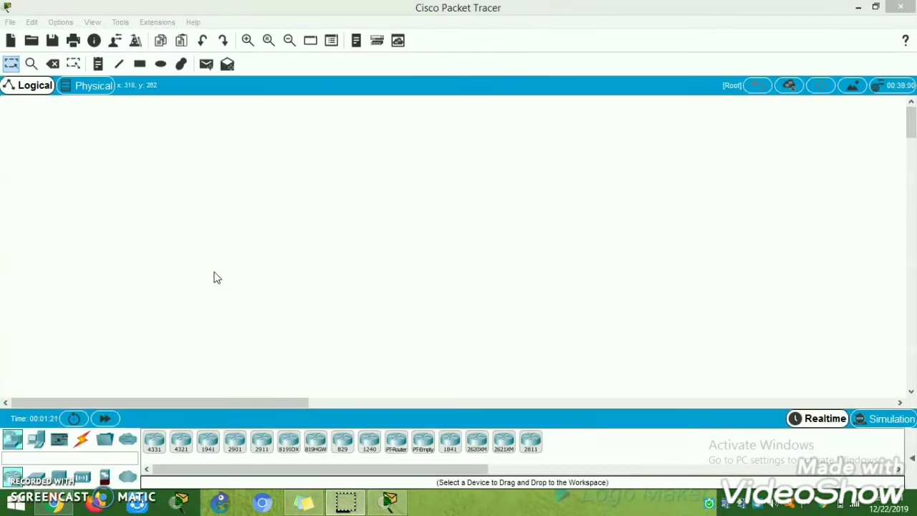
left_click(194, 23)
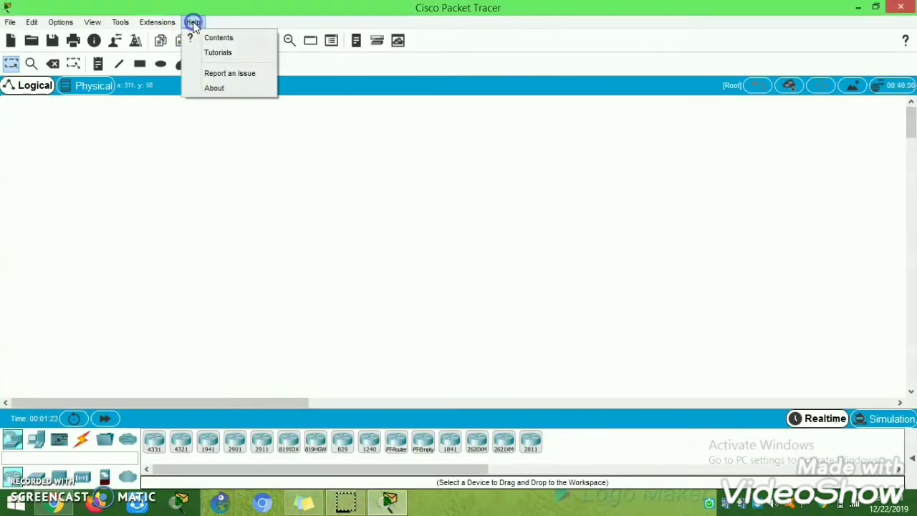
left_click(215, 88)
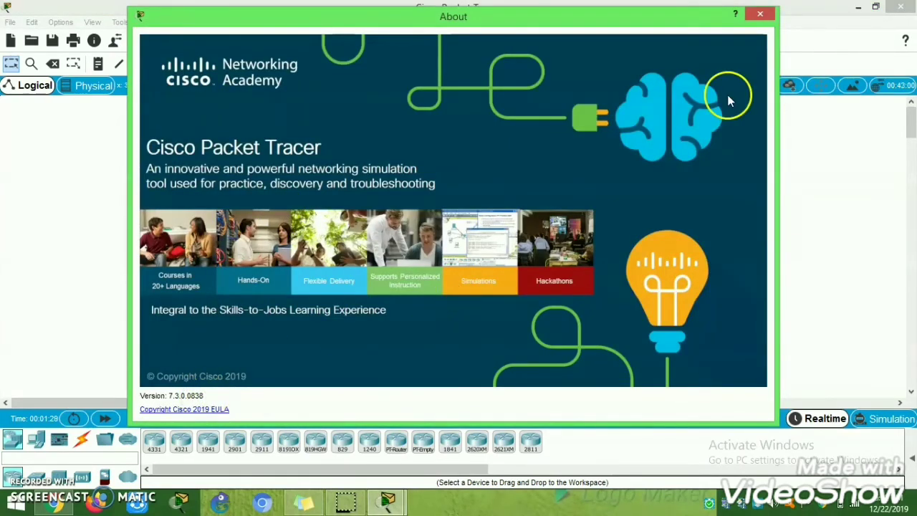
left_click(760, 15)
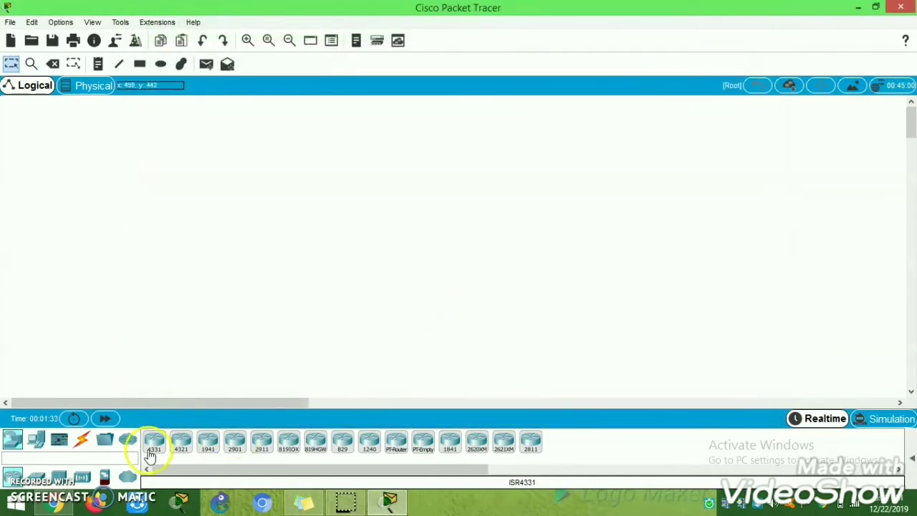